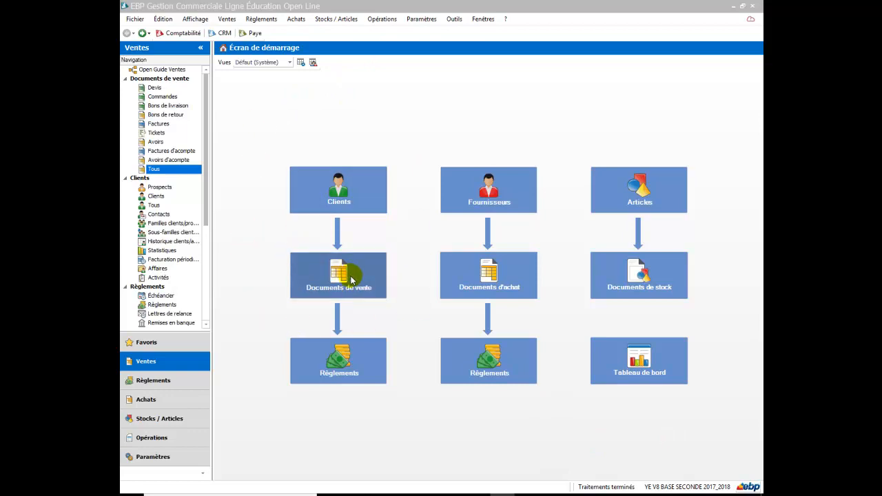
# In the list of sales documents, select only the order (Commande) dated 14/01/2018 and open it
pyautogui.click(350, 278)
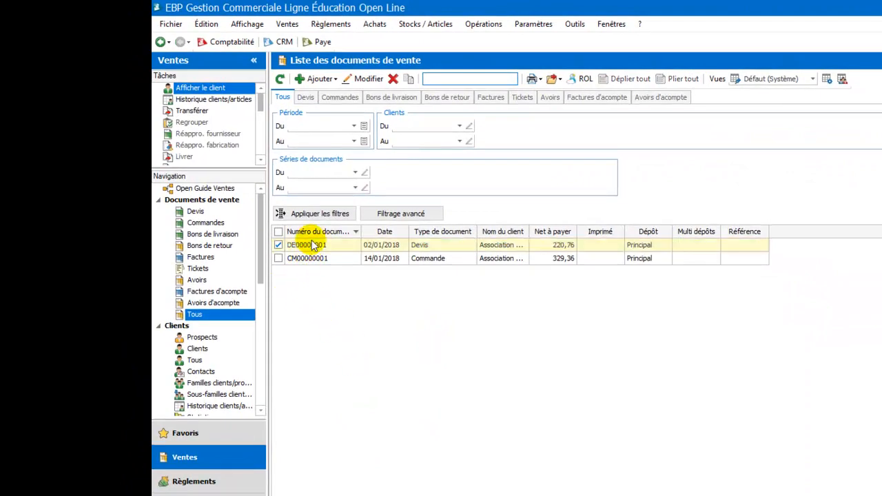
pyautogui.click(314, 247)
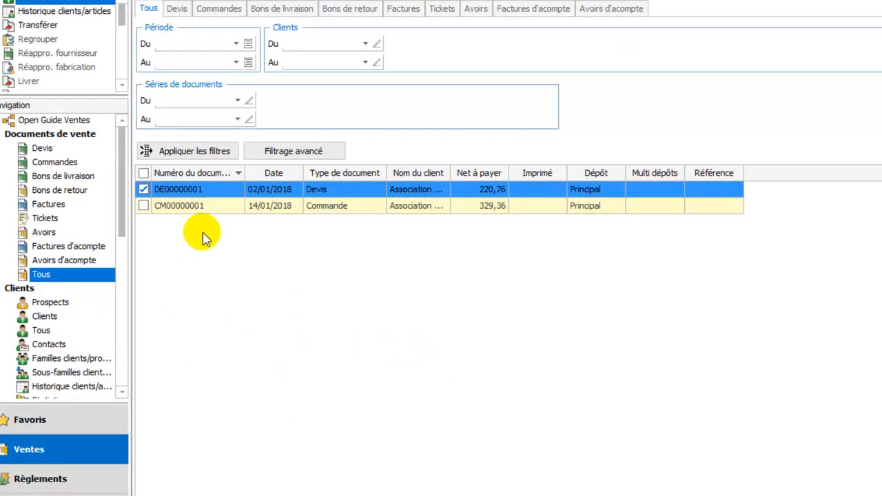
pyautogui.click(144, 190)
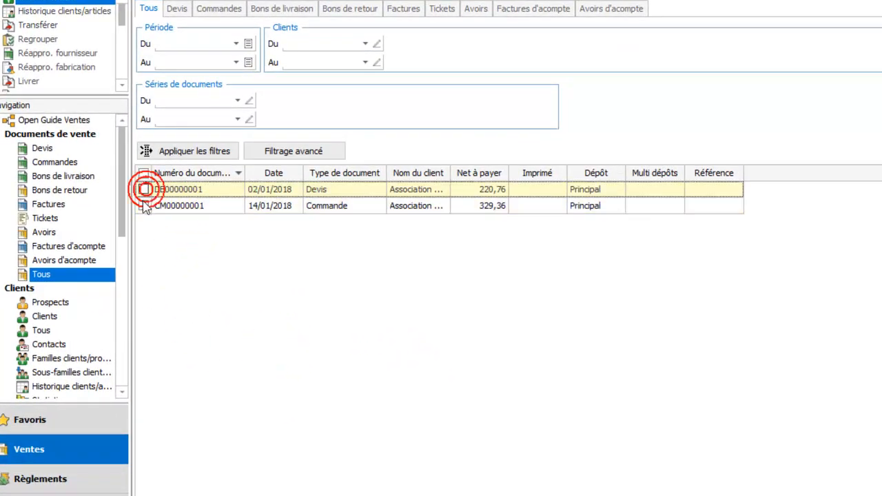
pyautogui.click(144, 206)
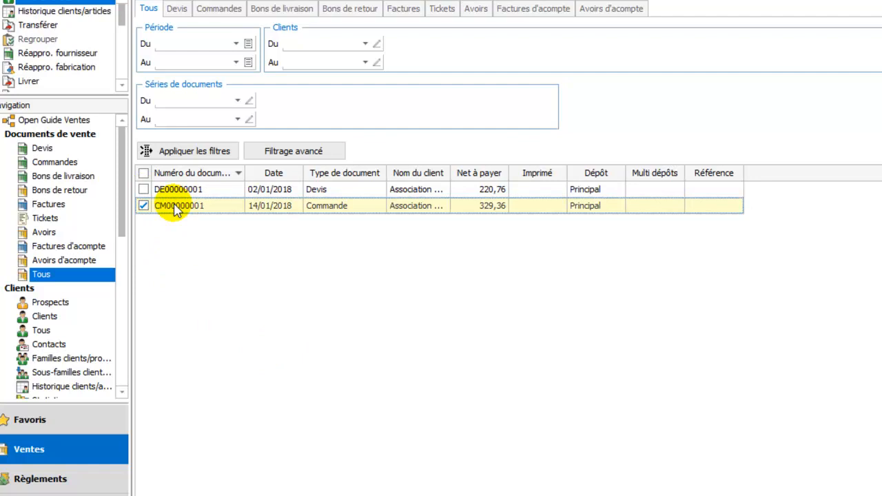
pyautogui.rightClick(175, 206)
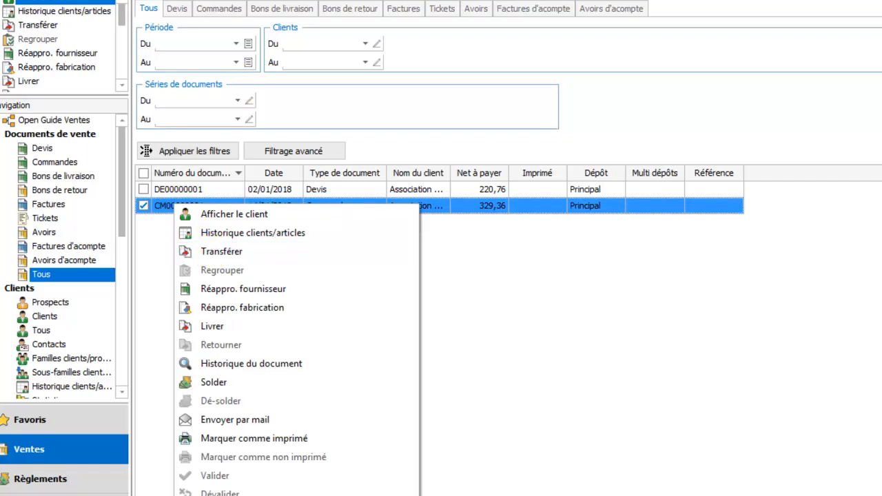
pyautogui.click(155, 210)
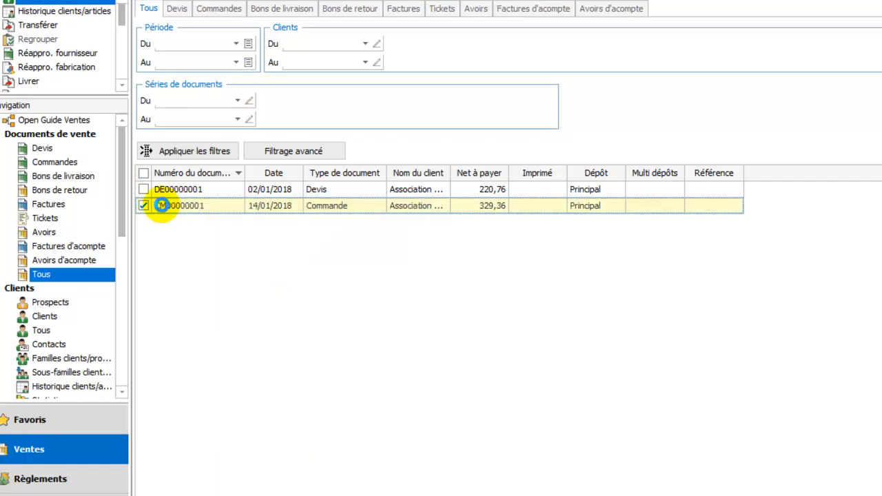
pyautogui.doubleClick(161, 205)
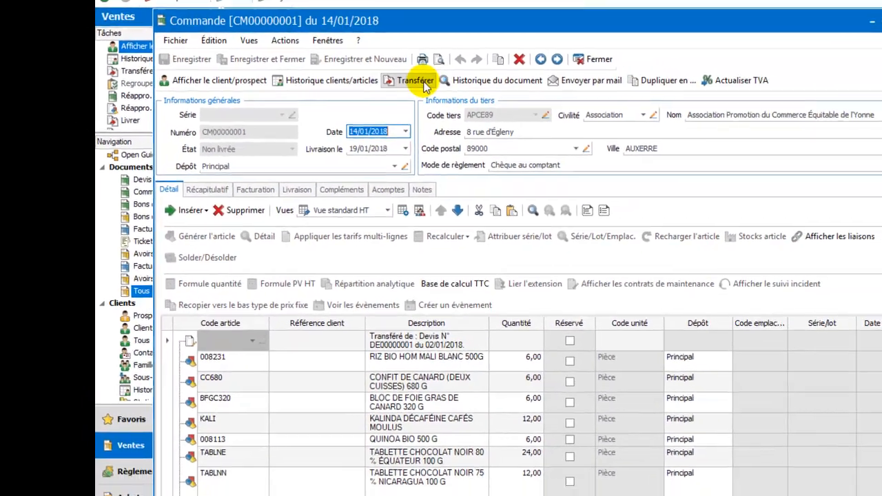
# Transfer the order into a delivery note (Bon de livraison) dated 19/01/2018, with the generated document opened after the transfer
pyautogui.click(550, 112)
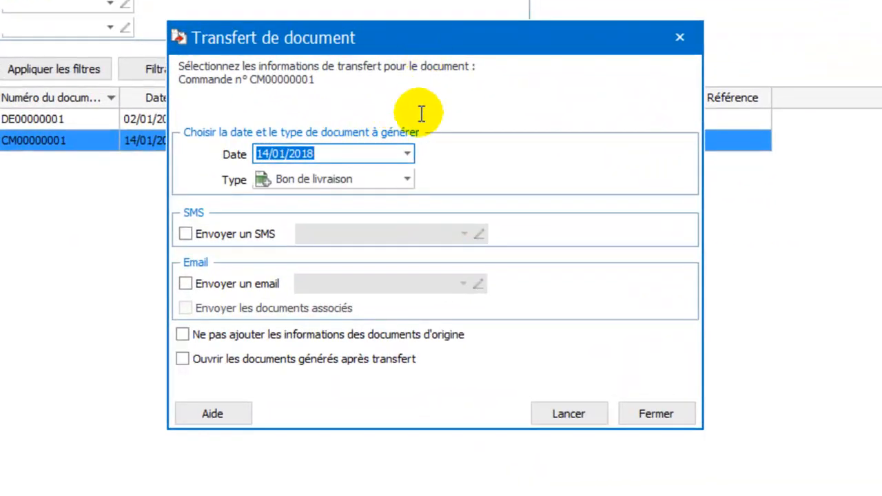
pyautogui.click(407, 154)
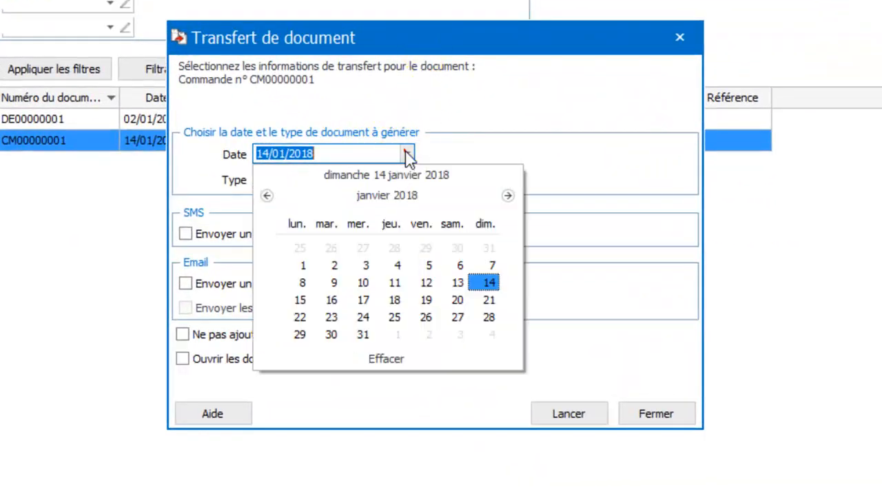
pyautogui.click(422, 300)
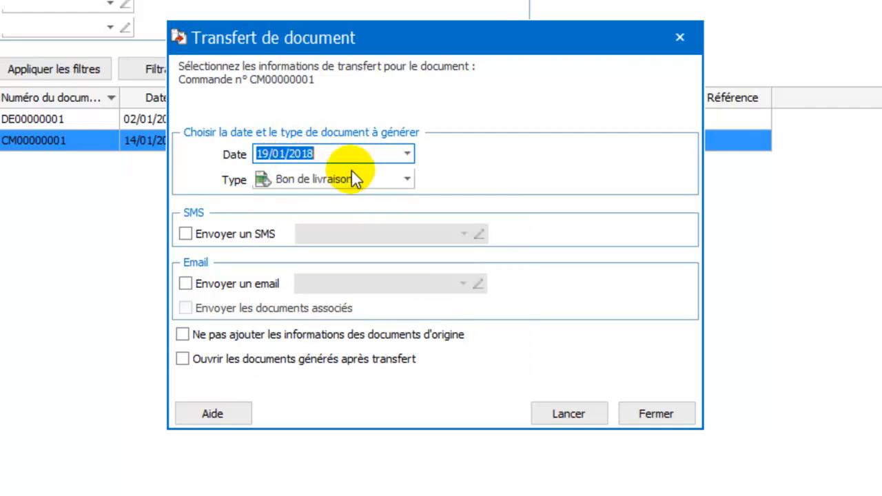
pyautogui.click(184, 359)
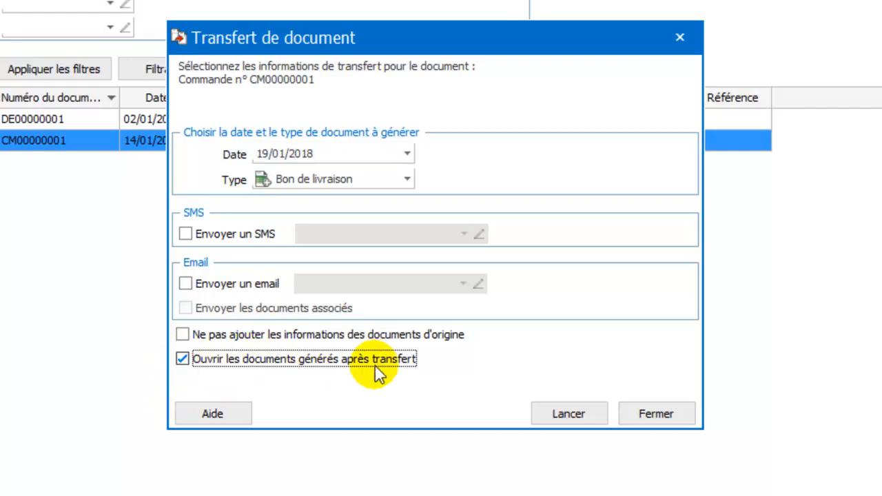
pyautogui.click(574, 416)
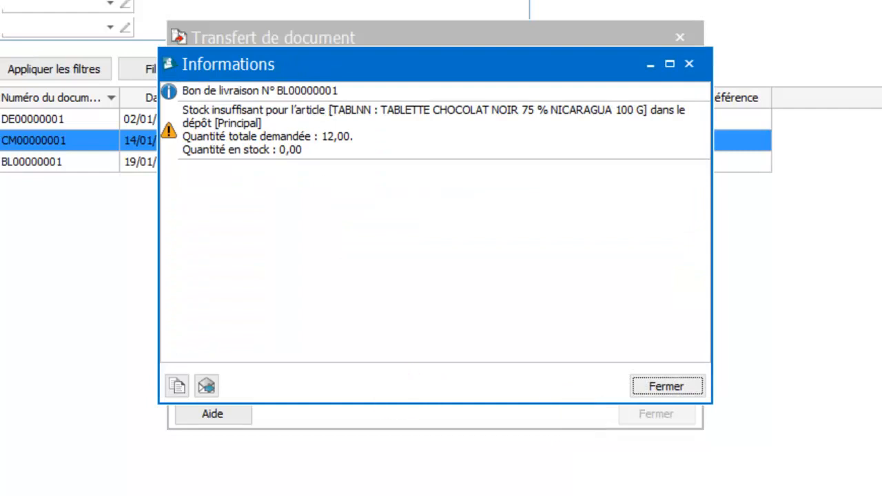
pyautogui.click(686, 388)
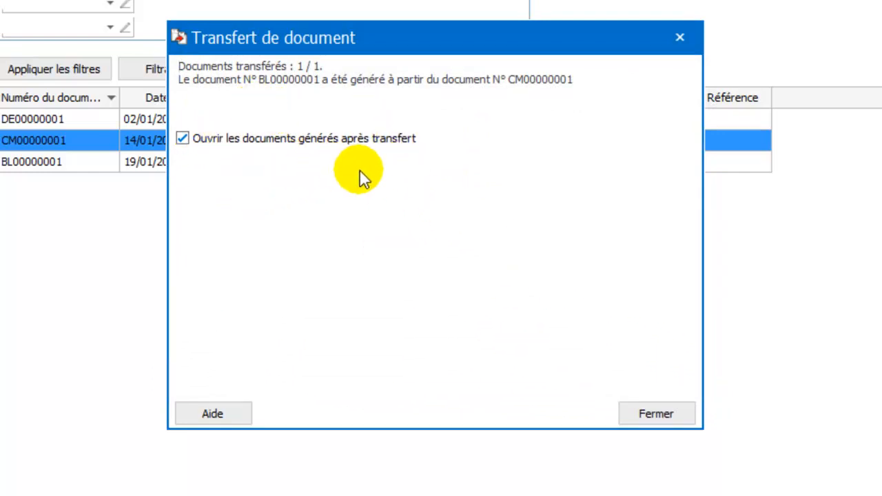
pyautogui.click(653, 414)
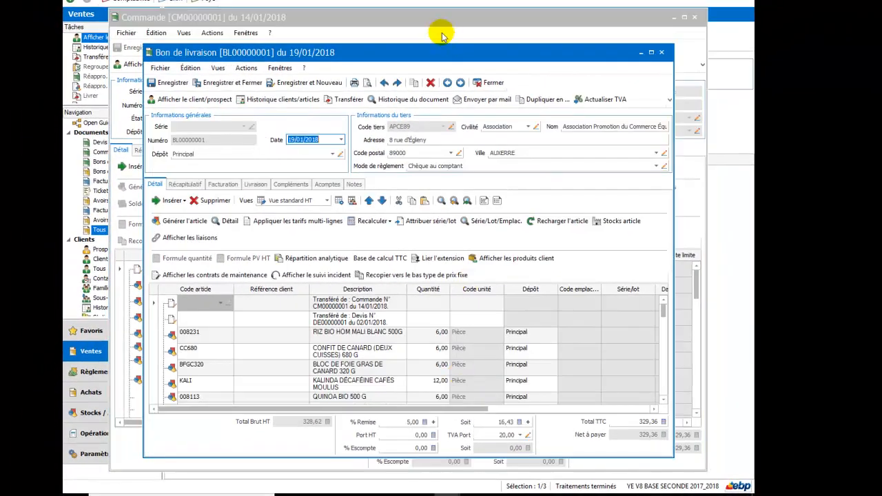
# Review the delivery note's article lines, then examine its print preview down to the totals
pyautogui.moveTo(446, 51); pyautogui.dragTo(446, 16)
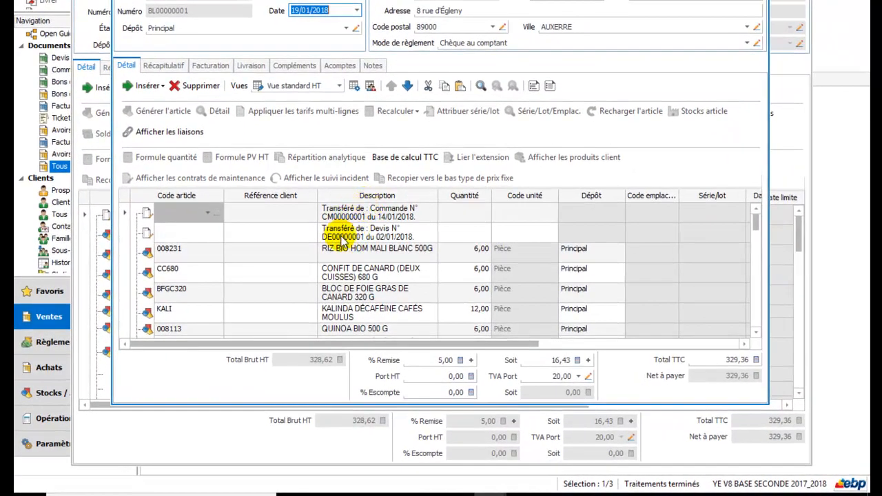
pyautogui.scroll(-1, 591, 245)
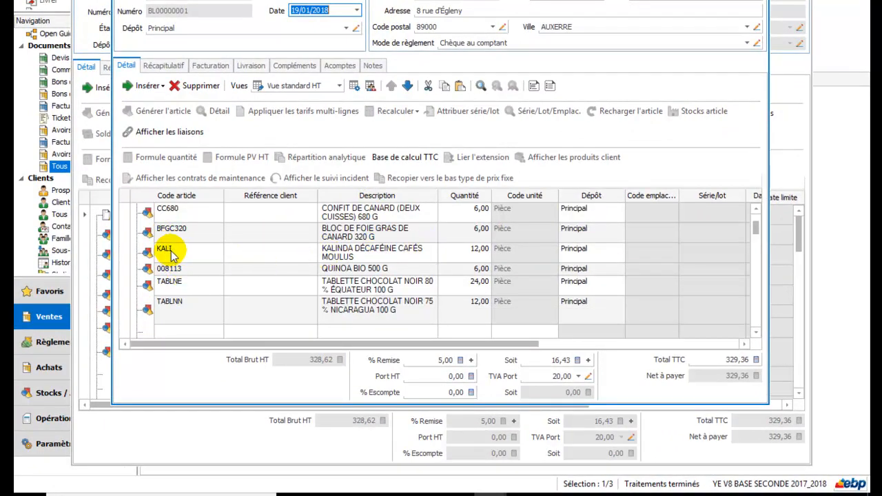
pyautogui.click(475, 252)
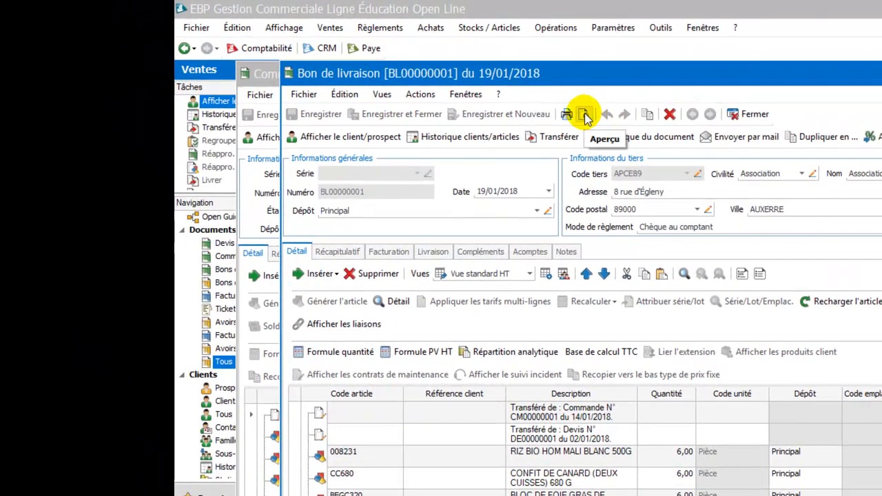
pyautogui.click(584, 115)
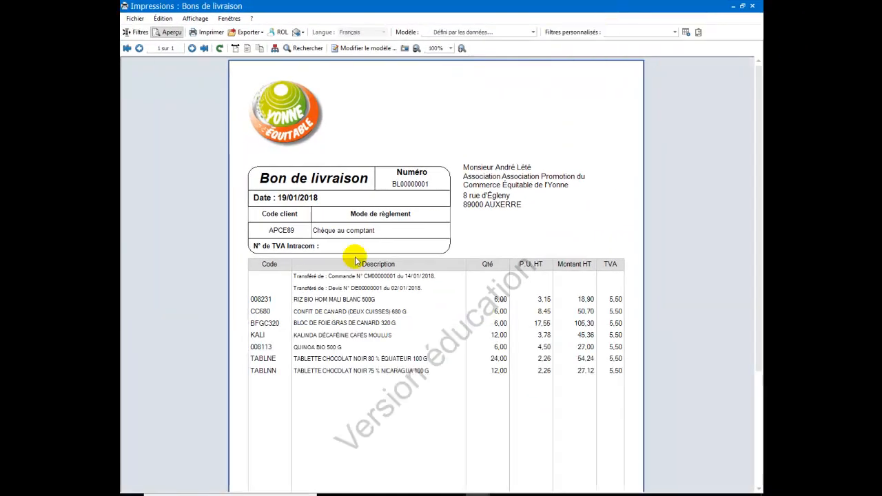
pyautogui.scroll(-3, 503, 297)
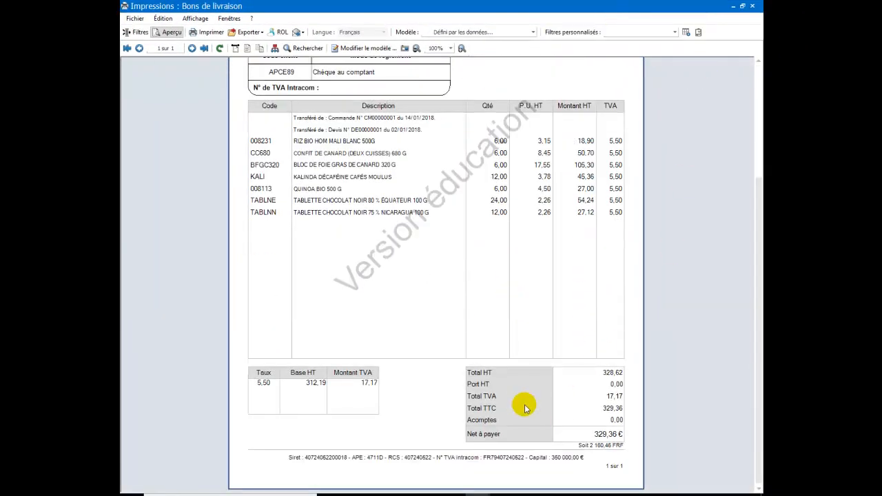
pyautogui.scroll(4, 538, 324)
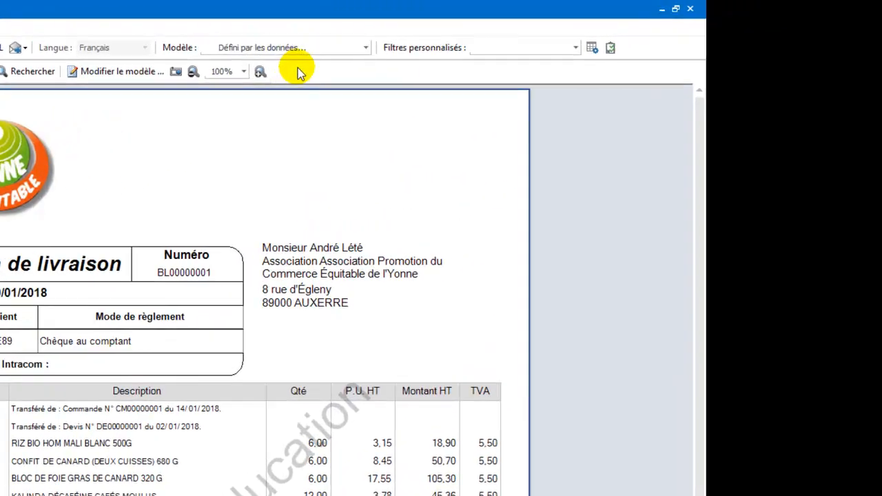
# Preview the delivery note with the template "Bon de livraison avec remise" and examine its discount and totals
pyautogui.click(365, 47)
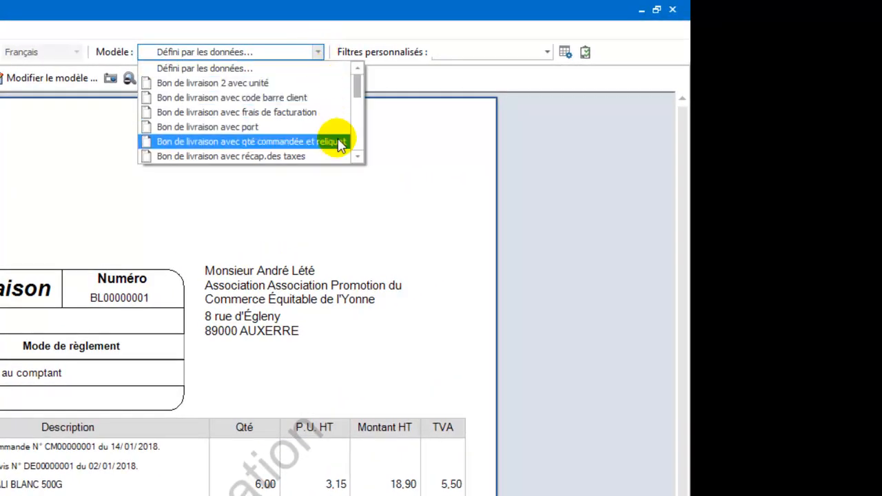
pyautogui.click(357, 156)
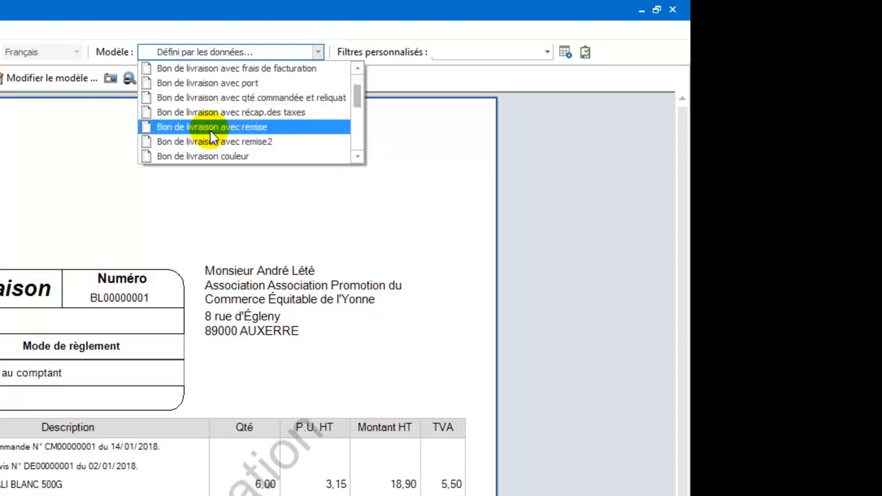
pyautogui.click(220, 128)
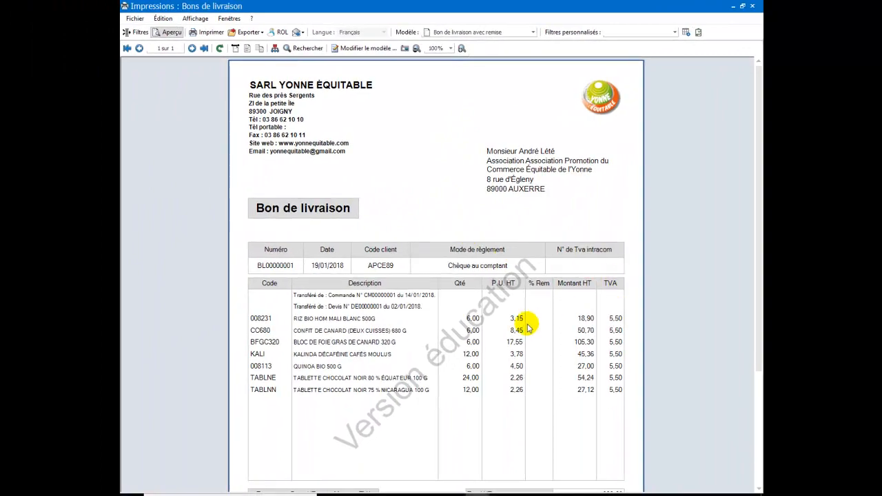
pyautogui.scroll(-4, 557, 266)
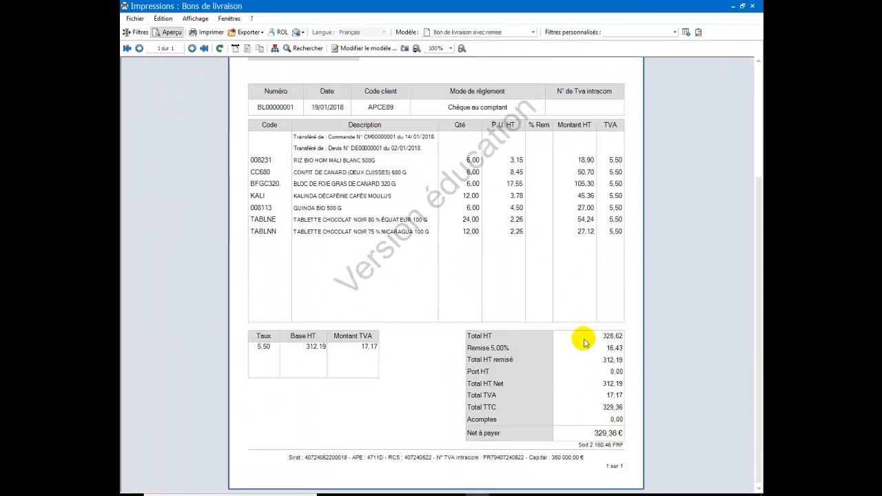
pyautogui.scroll(3, 573, 317)
pyautogui.scroll(1, 558, 297)
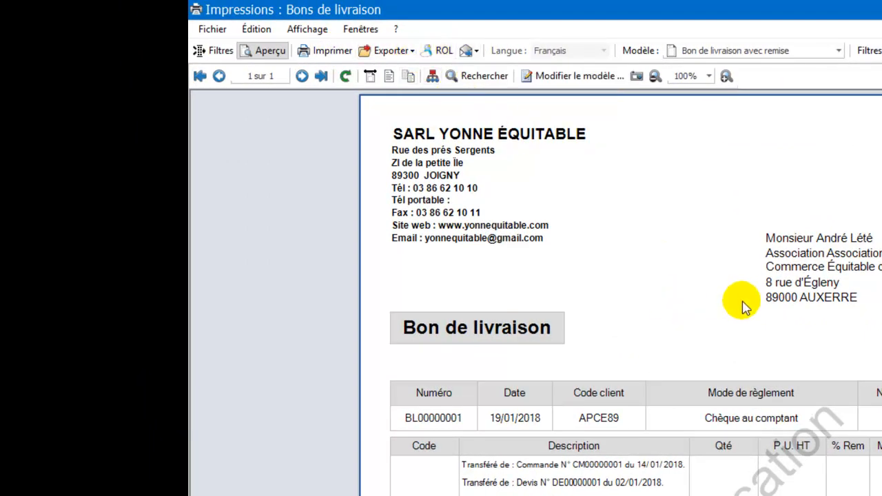
# Close the print preview, the delivery note and the order to return to the sales documents list
pyautogui.click(881, 10)
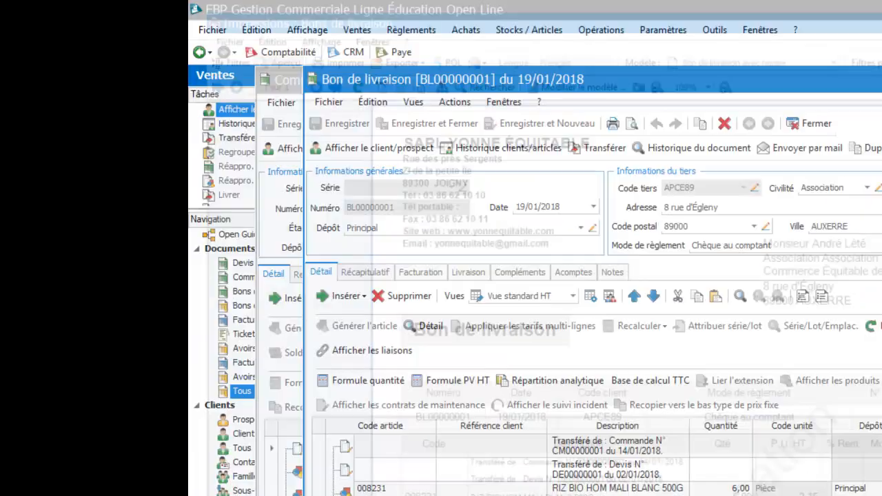
pyautogui.click(817, 124)
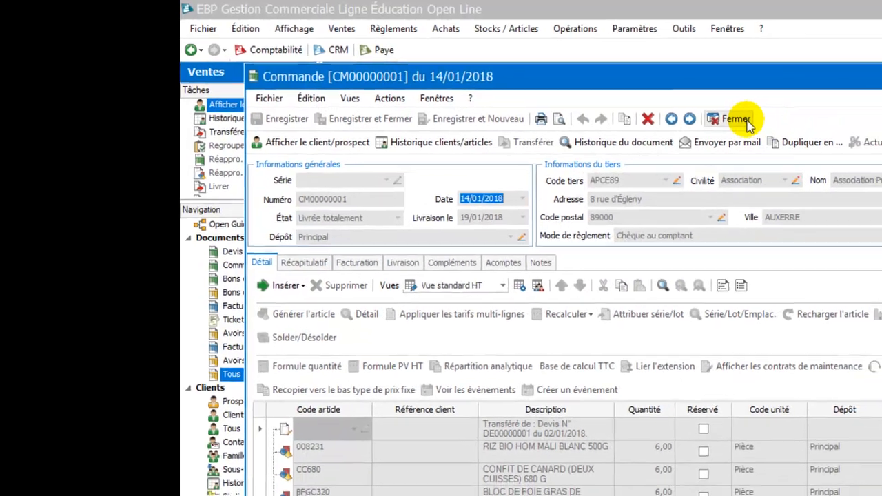
pyautogui.click(765, 124)
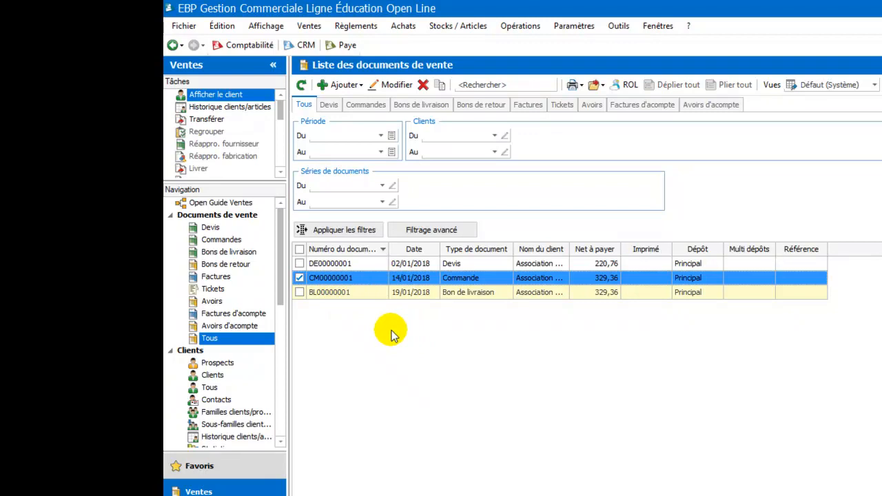
# Select only the delivery note dated 19/01/2018 in the sales documents list and open it
pyautogui.click(299, 292)
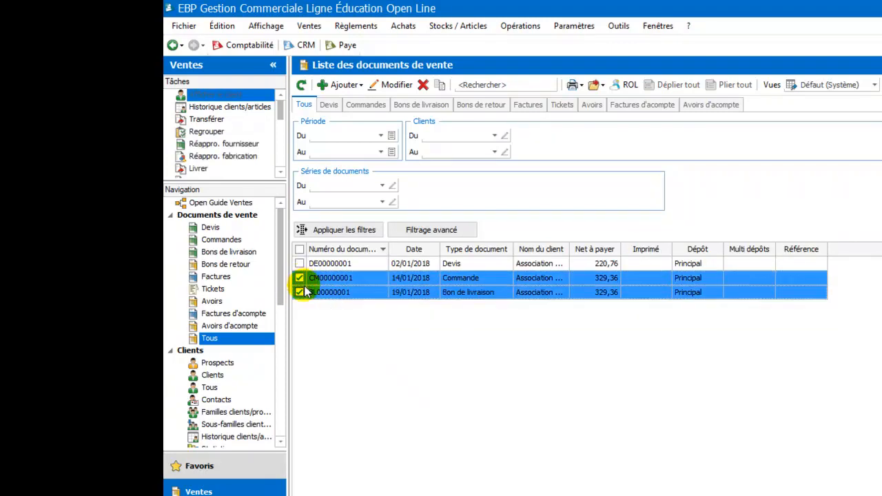
pyautogui.click(300, 279)
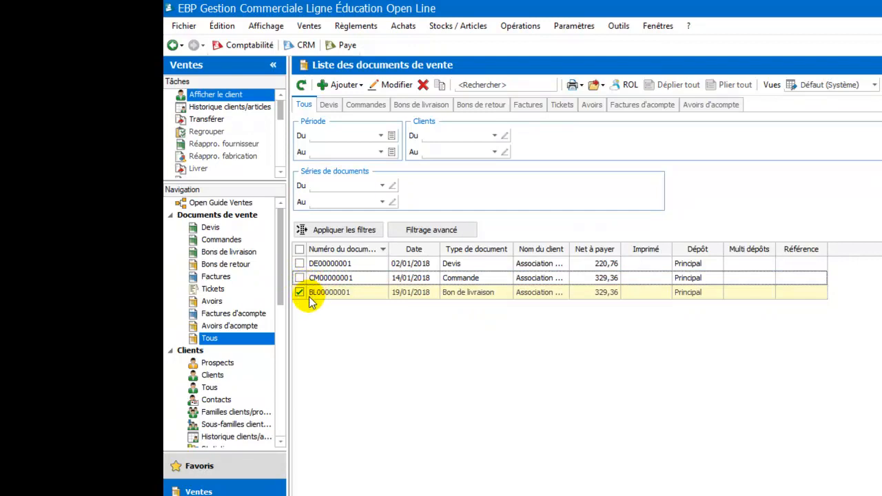
pyautogui.rightClick(311, 299)
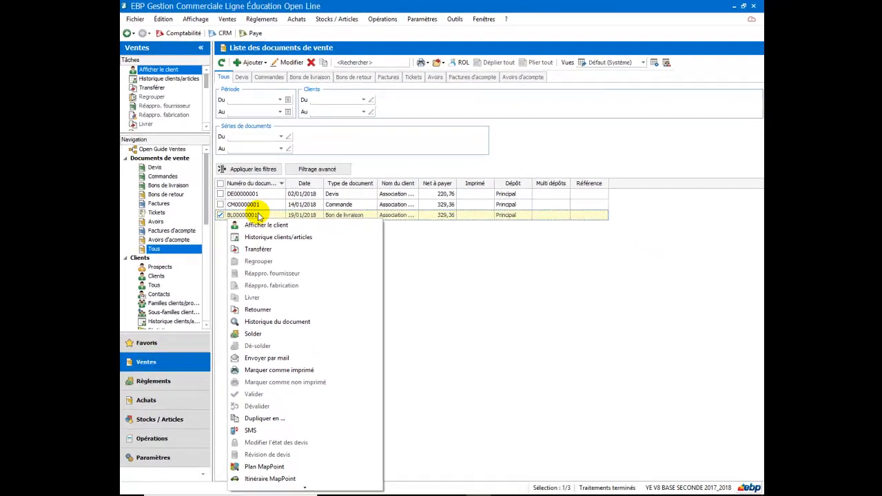
pyautogui.doubleClick(352, 291)
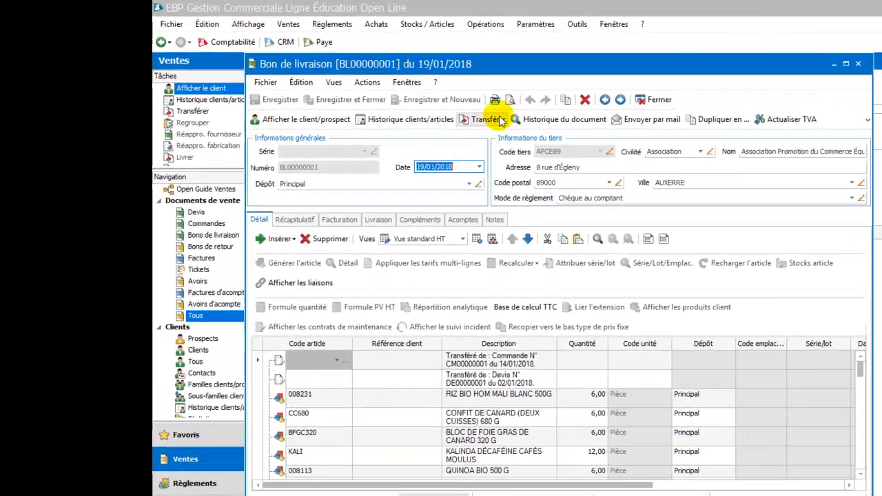
# Transfer the delivery note into an invoice (Facture) dated 19/01/2018, with the generated document opened after the transfer
pyautogui.click(499, 120)
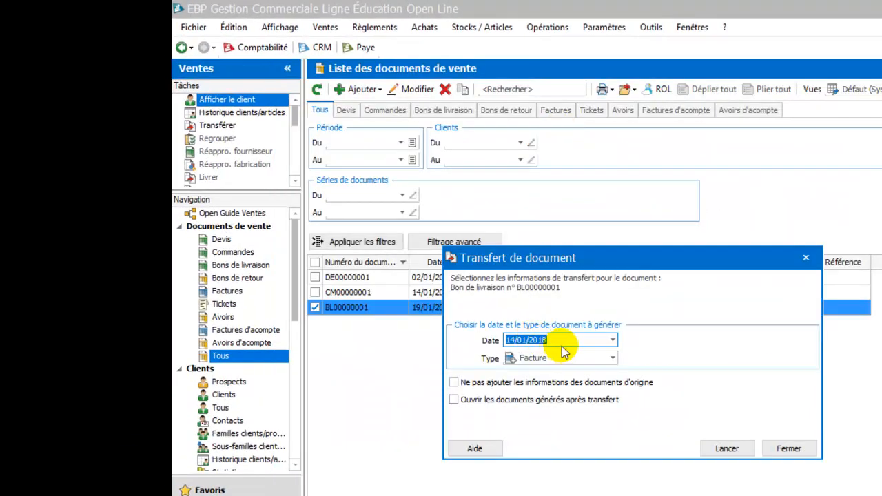
pyautogui.click(612, 340)
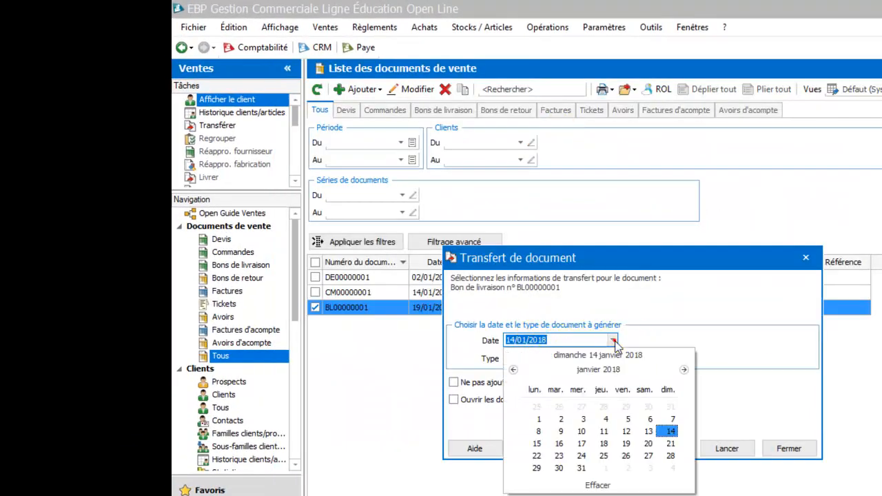
pyautogui.click(629, 444)
pyautogui.click(455, 401)
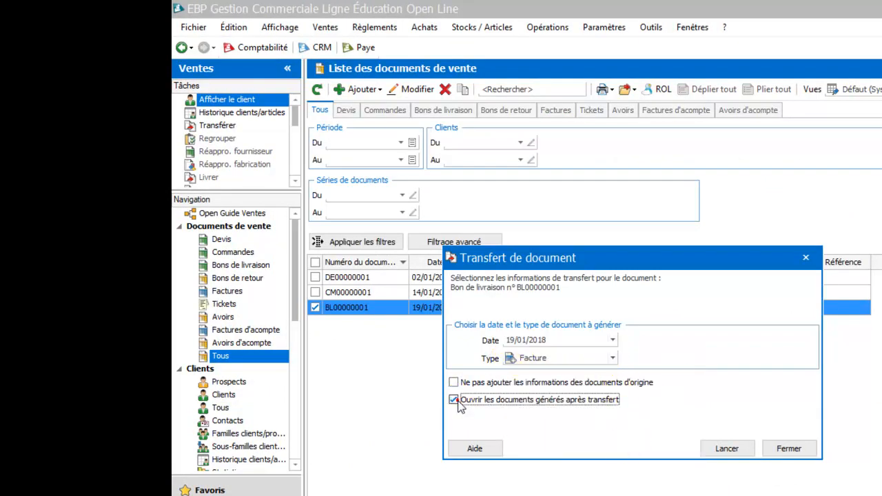
pyautogui.click(728, 449)
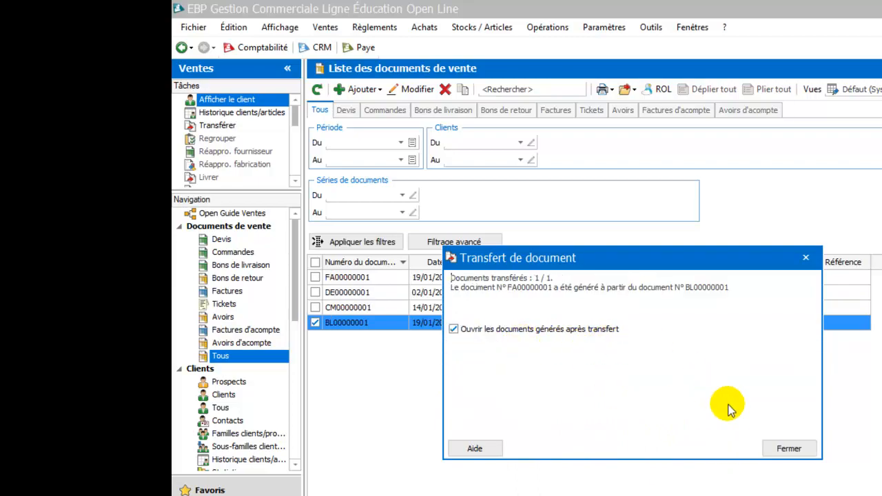
pyautogui.click(789, 449)
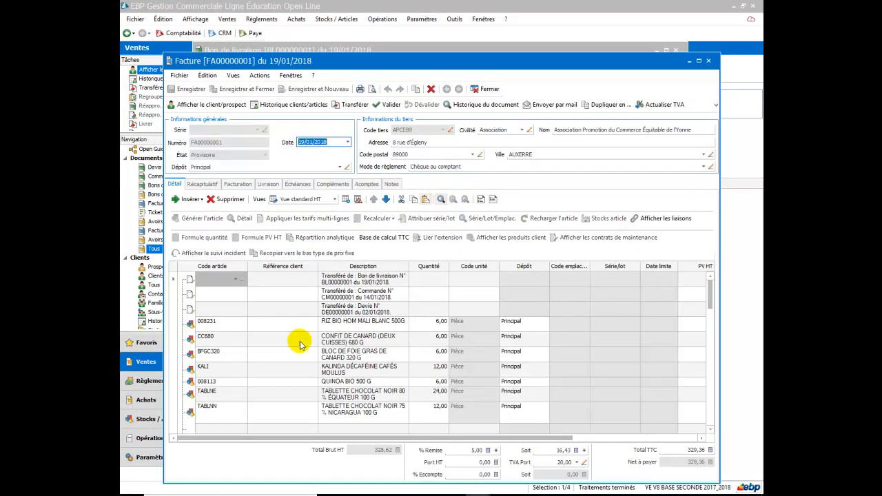
# Preview the invoice for printing and examine its article lines, due date summary, discount and totals across both pages
pyautogui.click(373, 92)
pyautogui.scroll(-10, 524, 297)
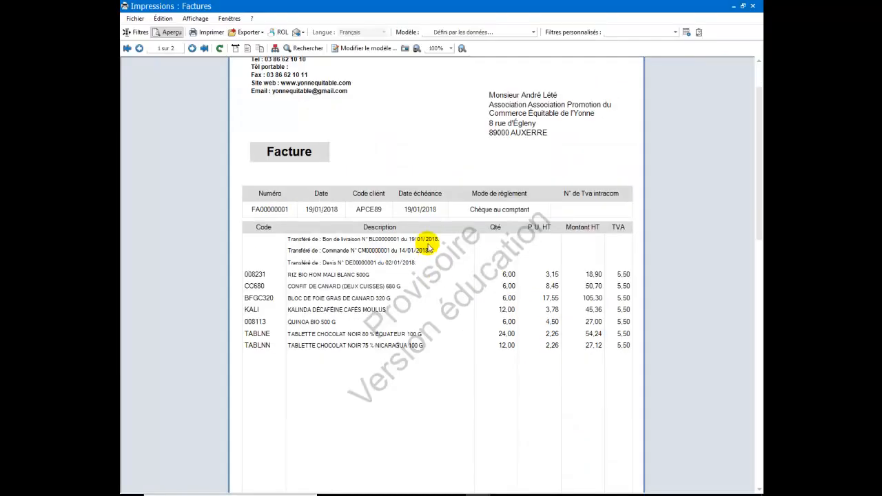
pyautogui.scroll(-4, 556, 301)
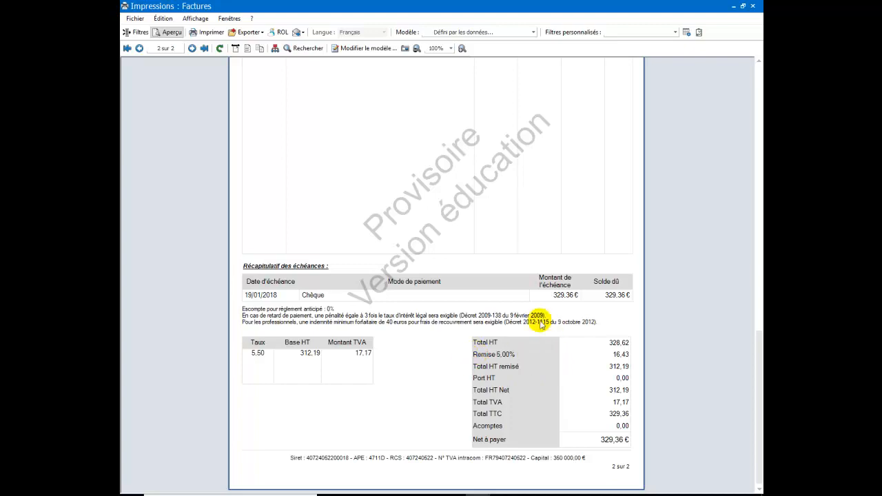
pyautogui.scroll(12, 528, 329)
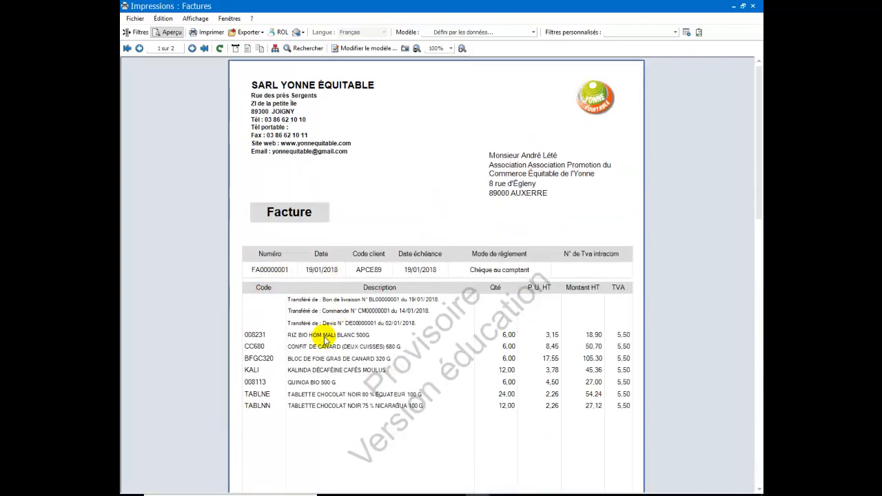
pyautogui.scroll(-6, 455, 311)
pyautogui.scroll(-7, 461, 311)
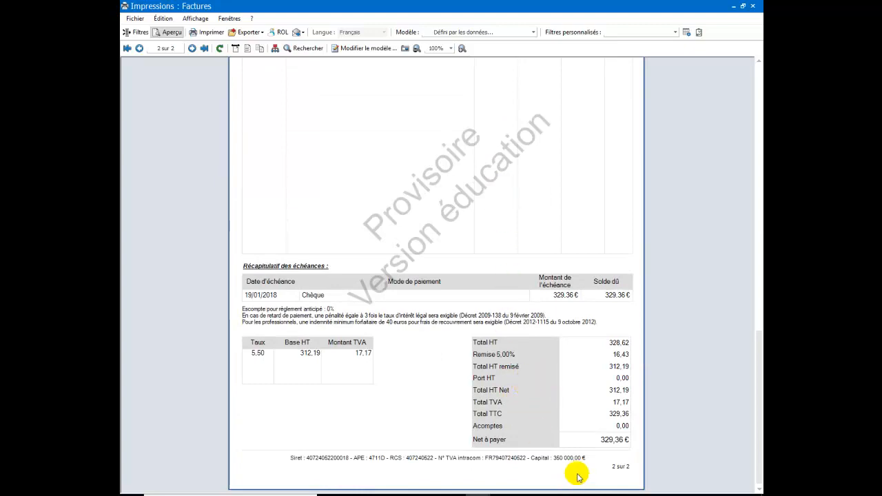
pyautogui.scroll(12, 552, 365)
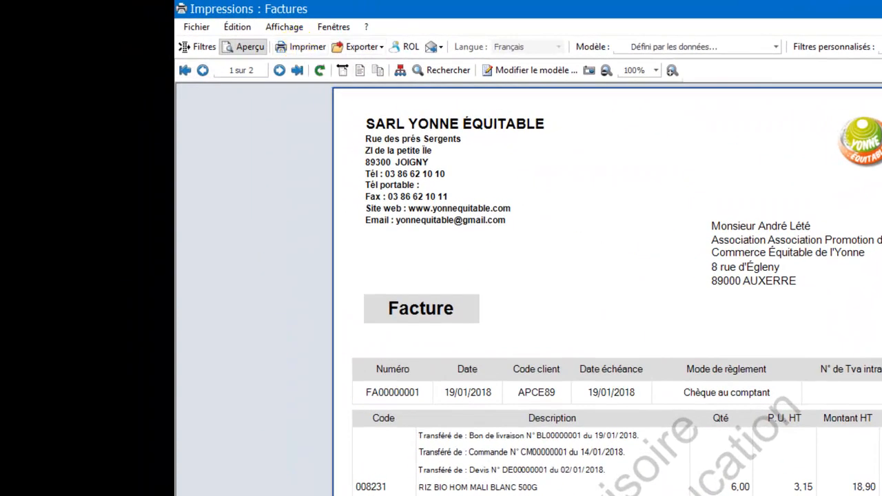
# Close the print preview, the invoice and the delivery note, and return from the sales documents list to the start screen
pyautogui.click(752, 6)
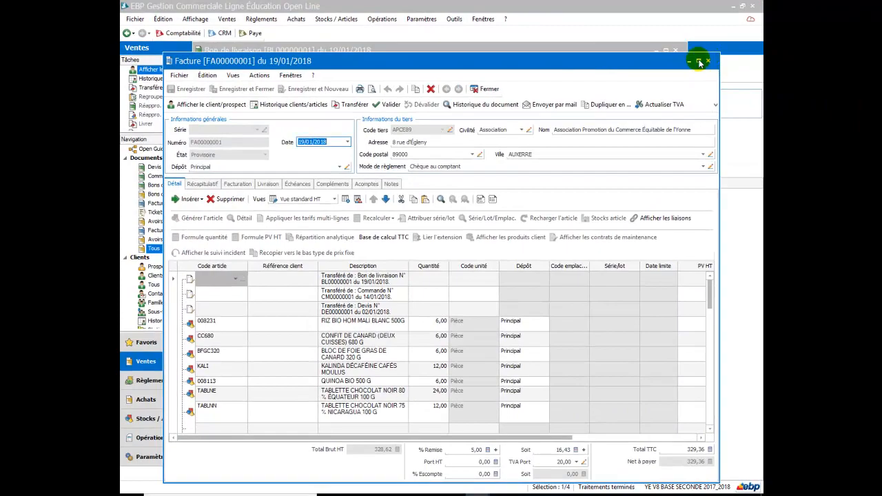
pyautogui.click(484, 89)
pyautogui.click(572, 88)
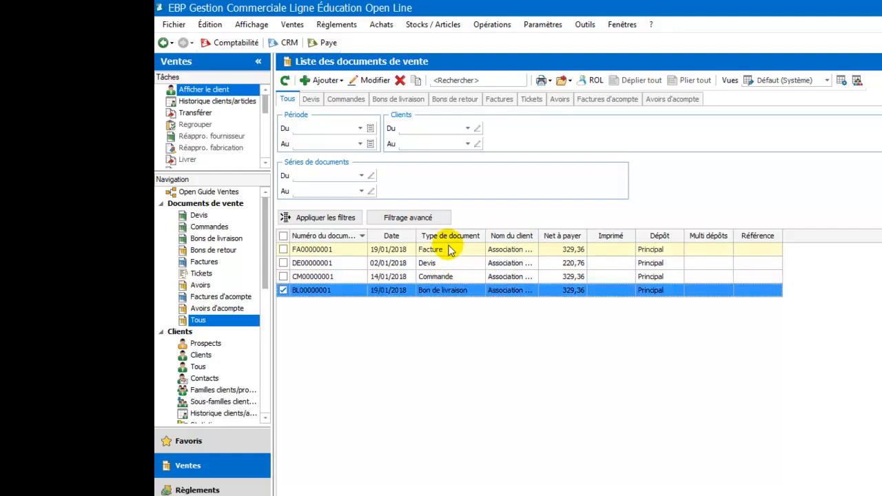
pyautogui.click(162, 43)
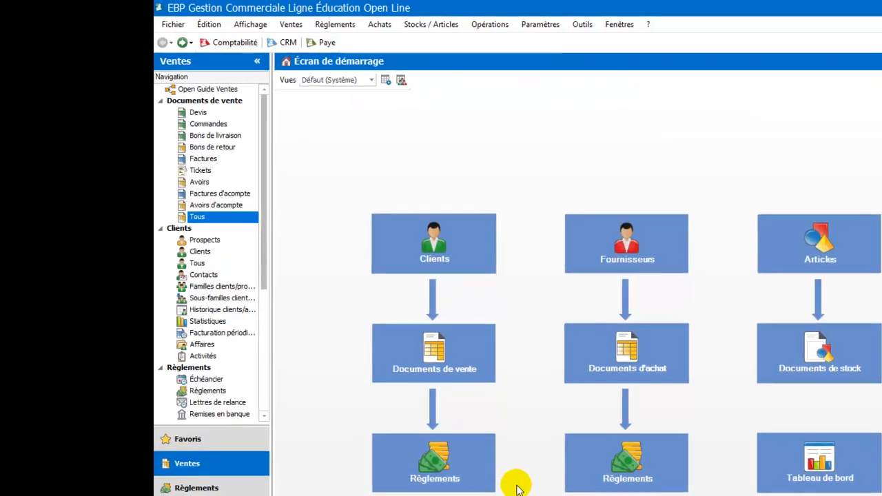